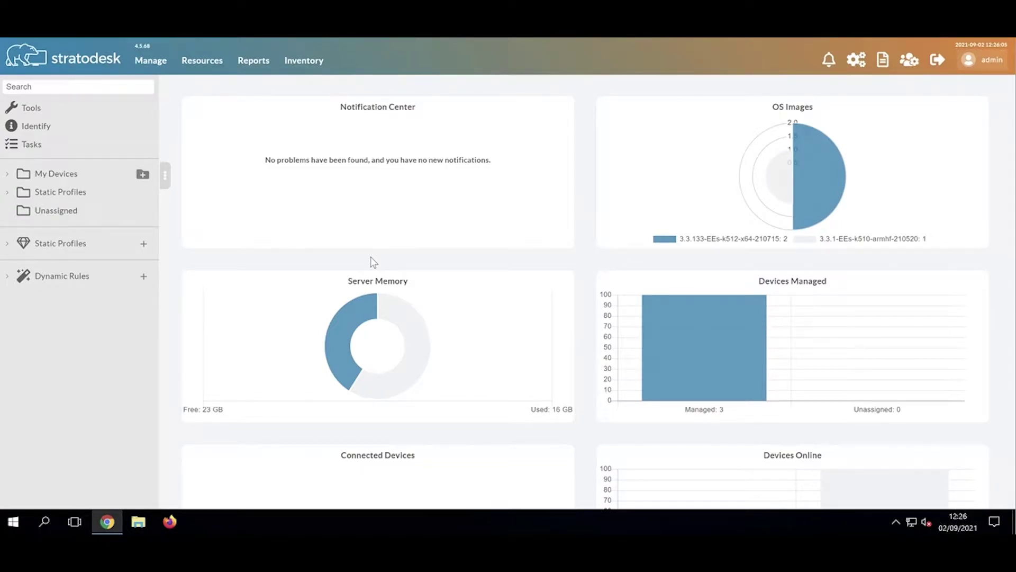
# Expand My Devices to list Group Settings and the External, Internal and PXE Live Devices groups.
pyautogui.click(6, 175)
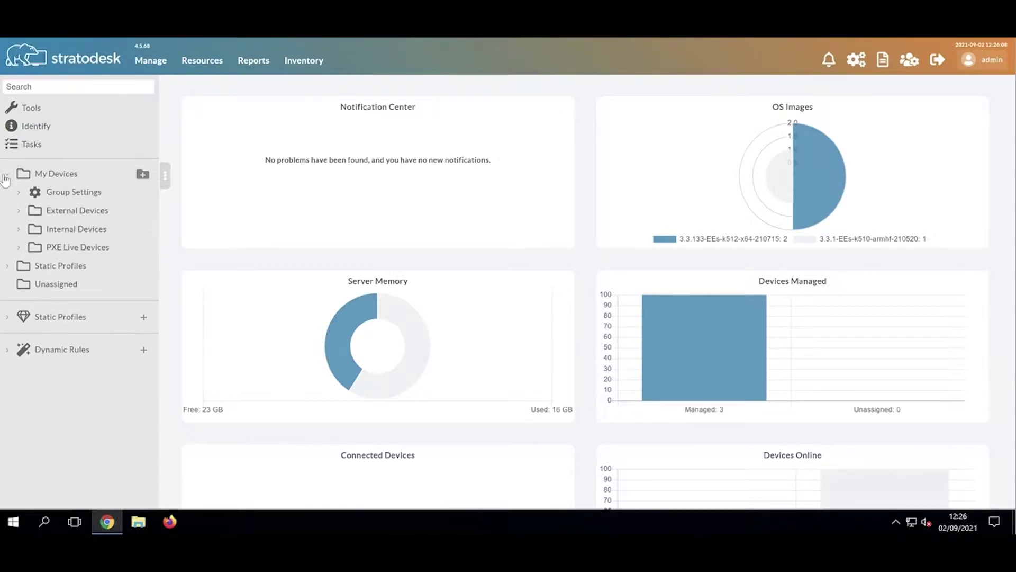
# Filter My Devices Group Settings to changed values, such as UK English keyboard and 1440x900 resolution.
pyautogui.click(64, 196)
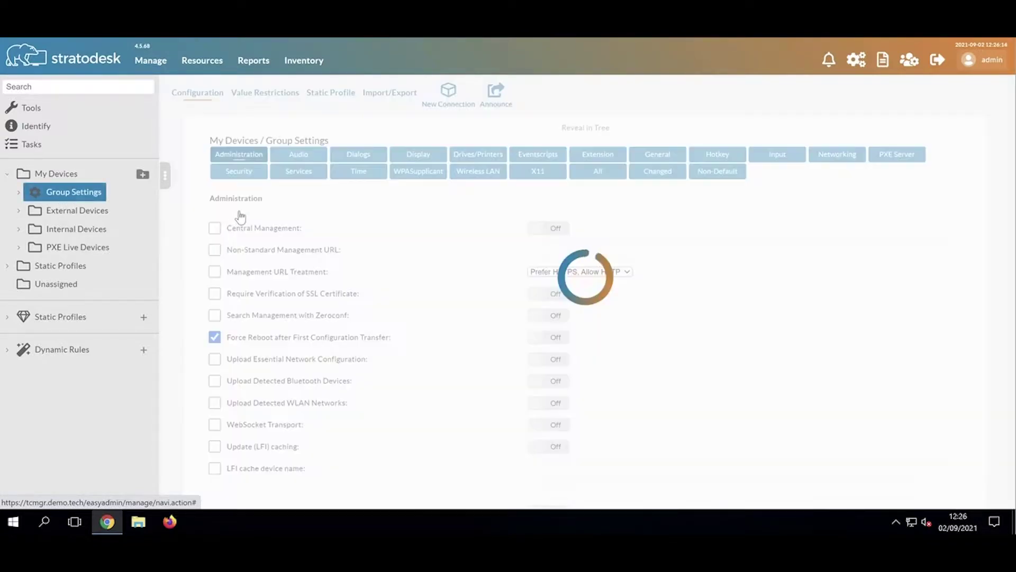
pyautogui.doubleClick(58, 192)
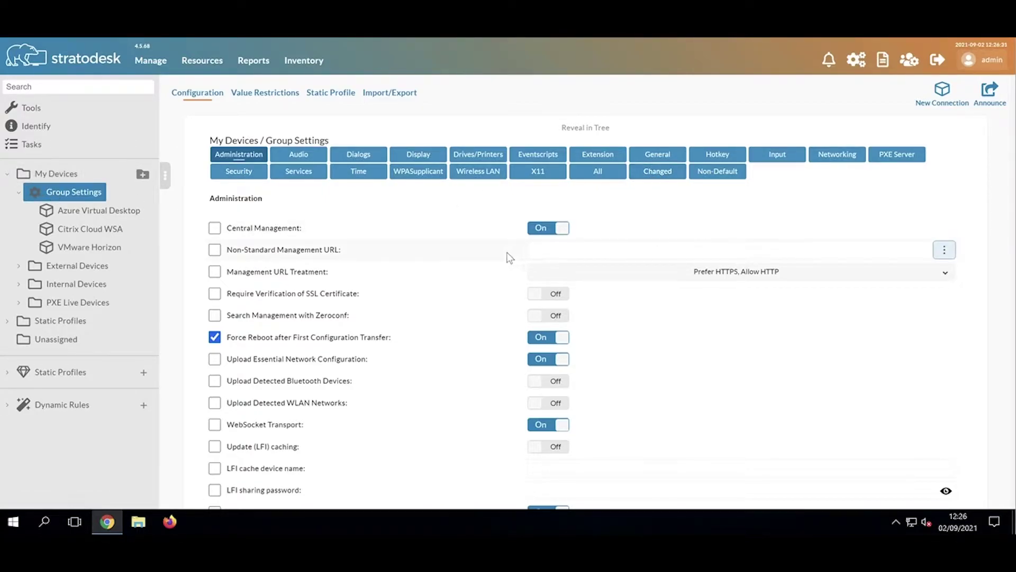
pyautogui.click(657, 171)
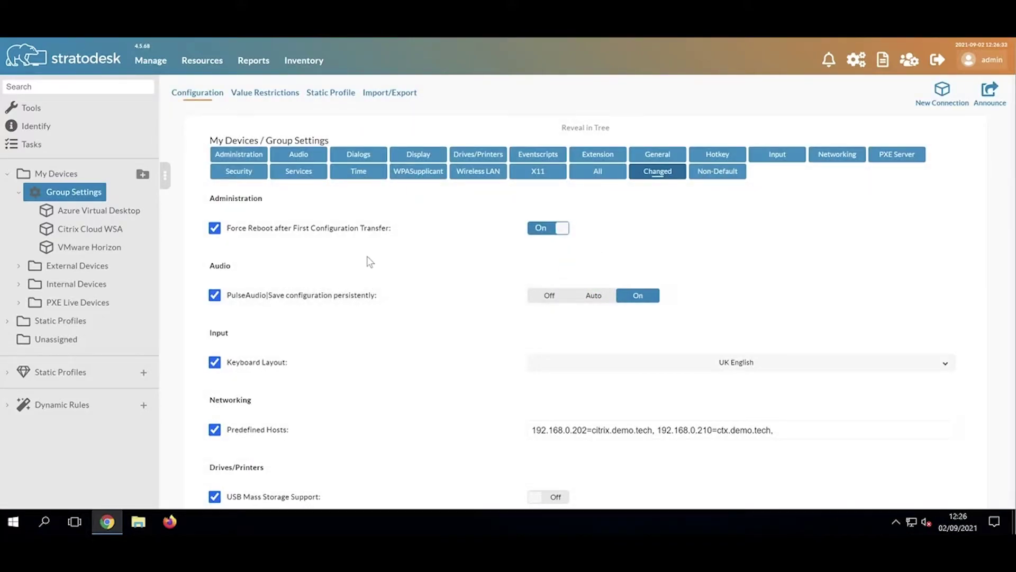
pyautogui.scroll(-12, 369, 262)
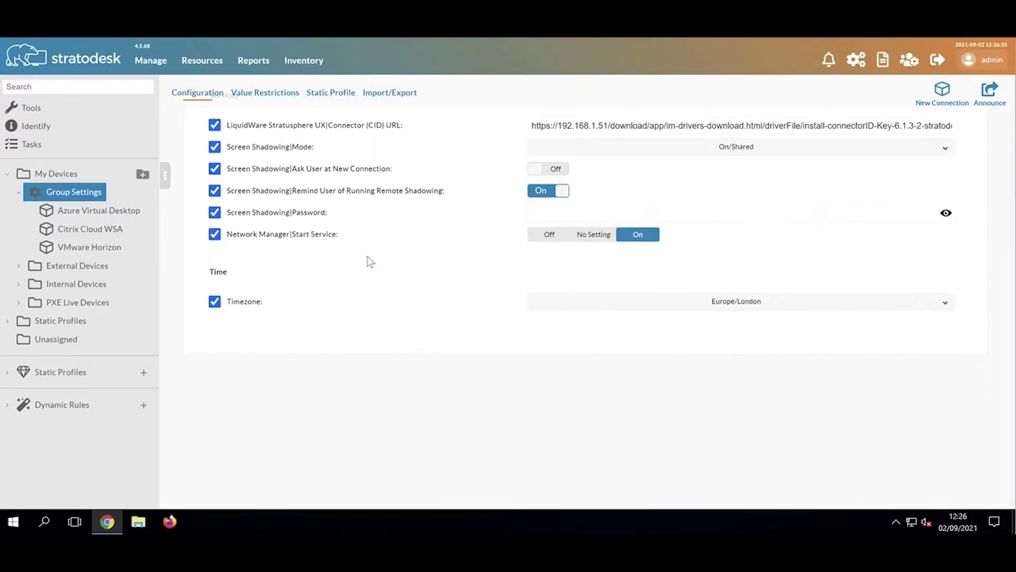
pyautogui.scroll(10, 369, 262)
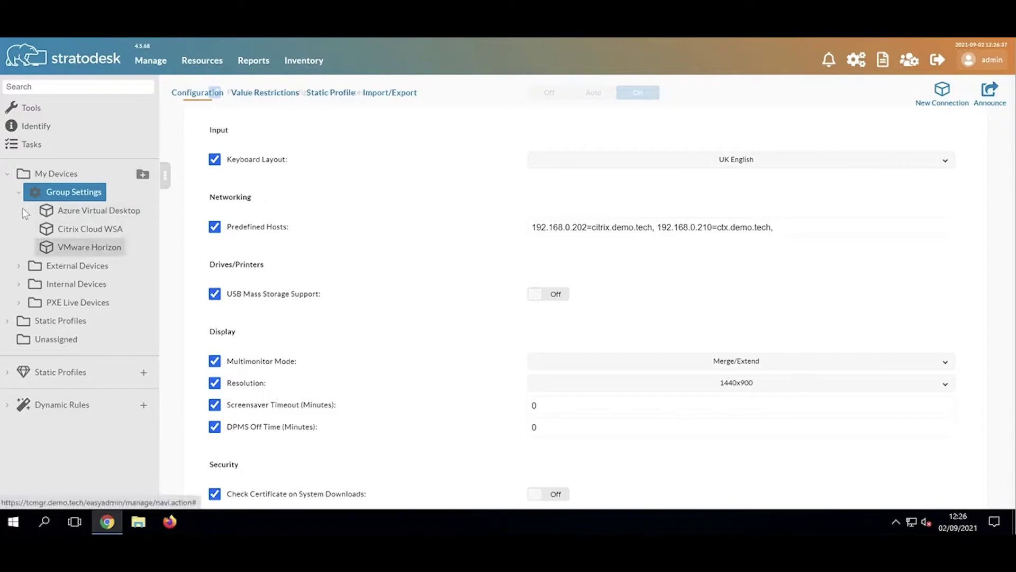
pyautogui.click(15, 195)
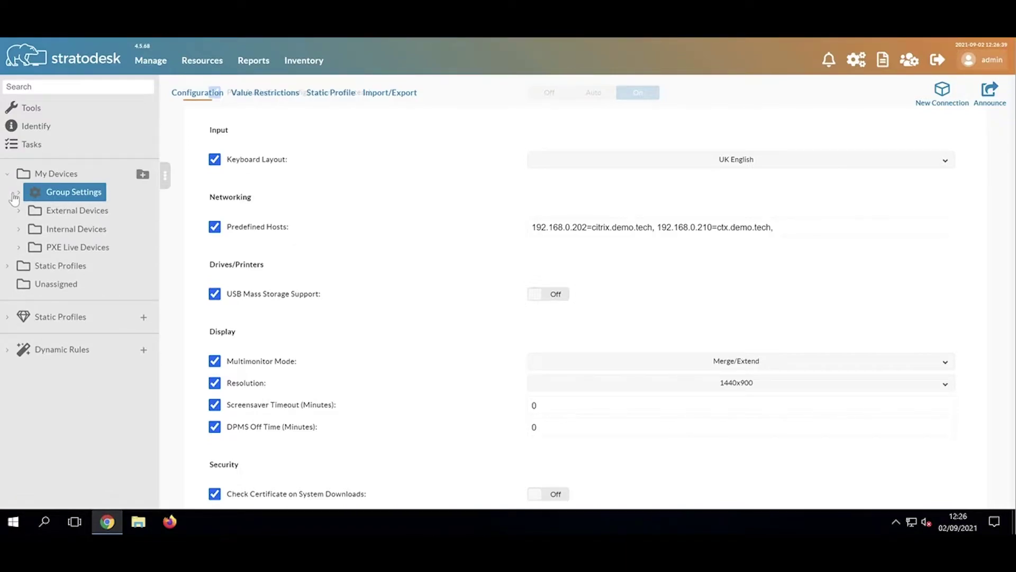
# Show Internal Devices' non-default settings, including client OS image 3.3.133-EEs-k512-x64-210715, then collapse the tree.
pyautogui.click(57, 174)
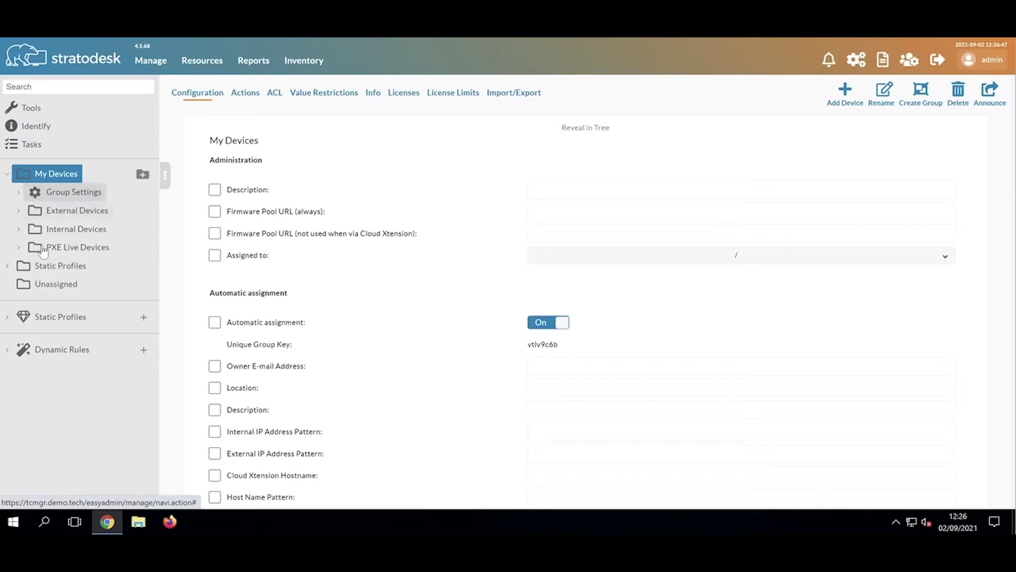
pyautogui.click(19, 229)
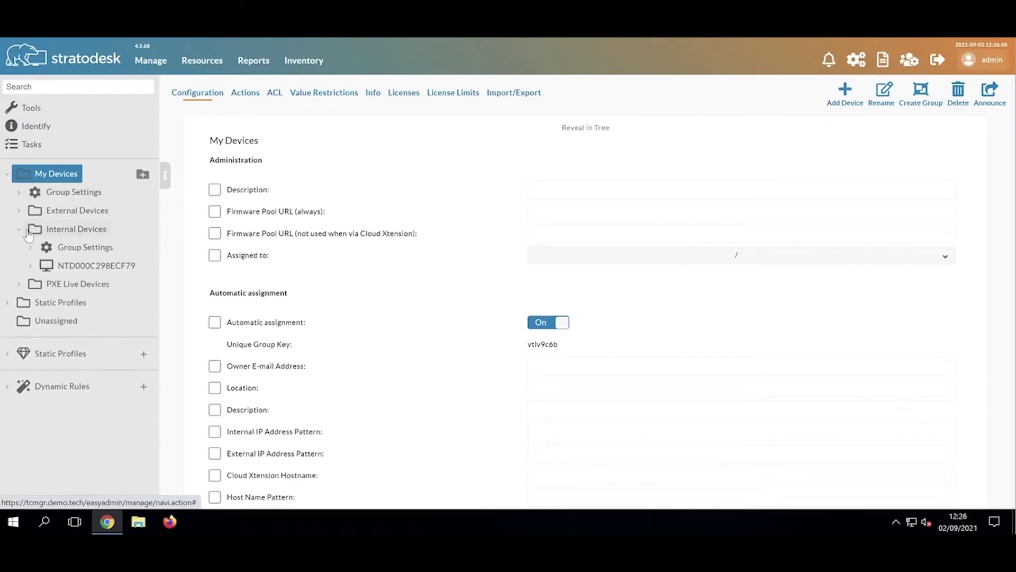
pyautogui.click(80, 247)
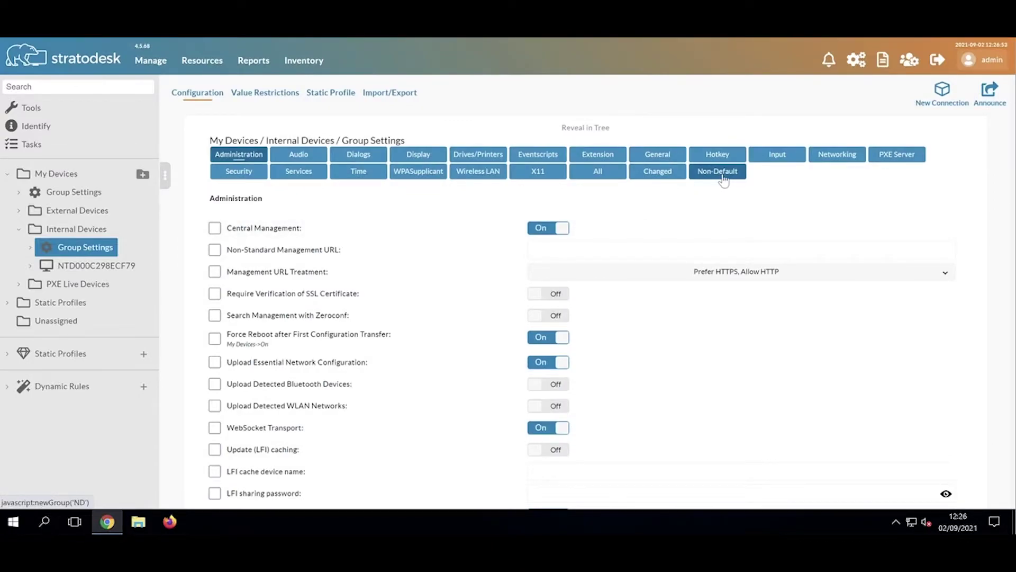
pyautogui.click(728, 177)
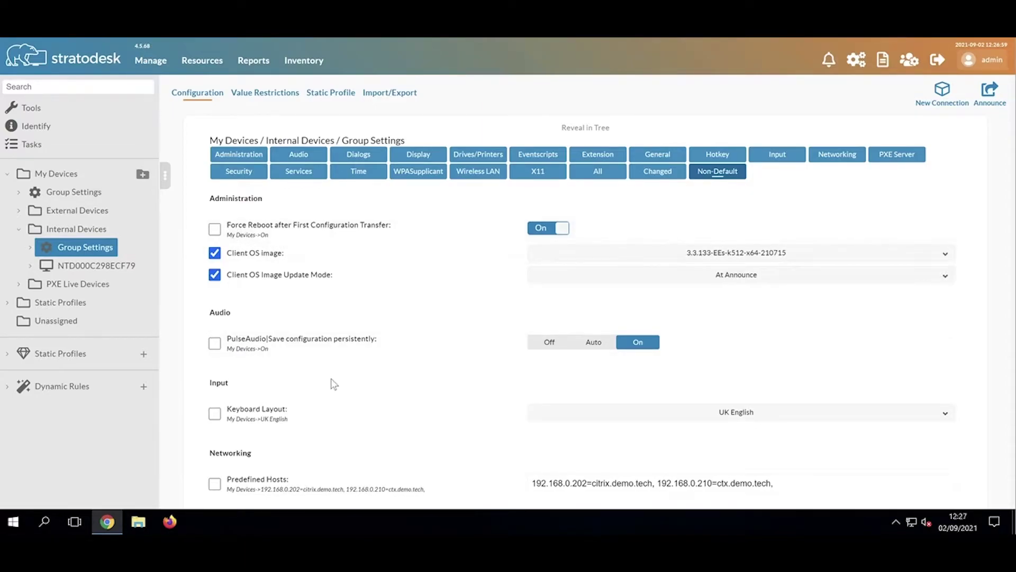
pyautogui.click(17, 232)
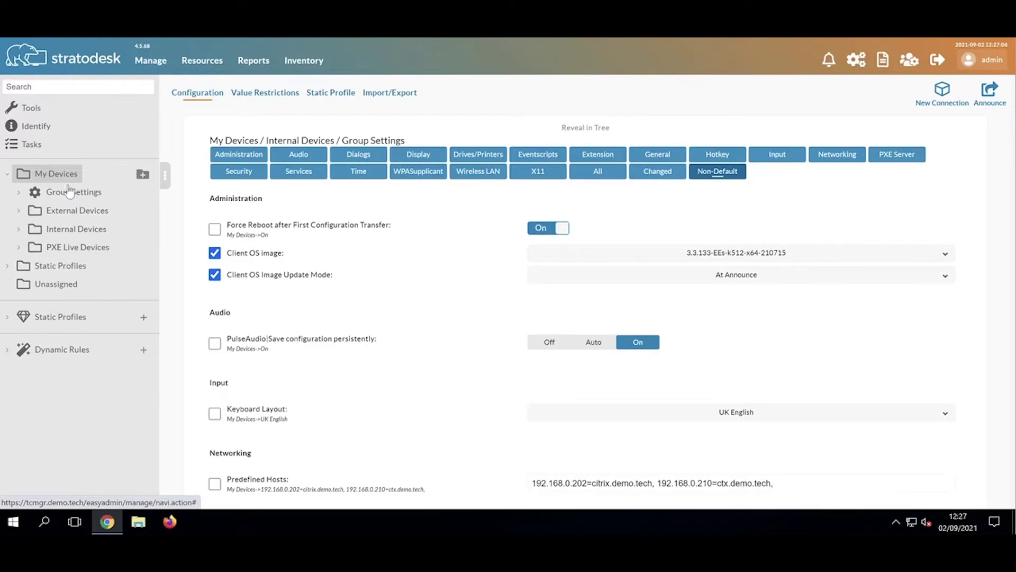
pyautogui.click(7, 178)
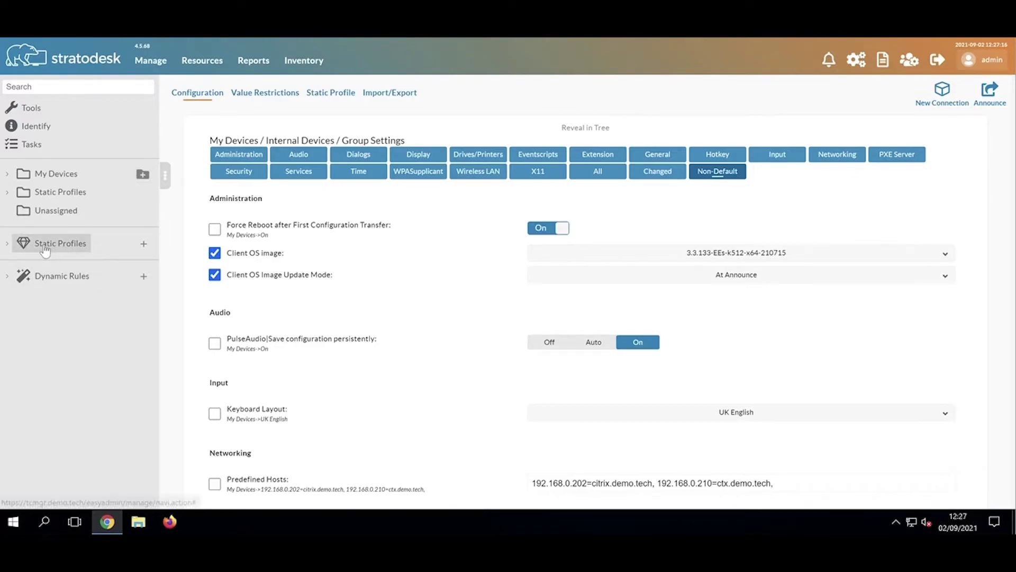
# List Default Settings' changed values, such as forced reboot and prepended DNS 192.168.0.200.
pyautogui.click(6, 245)
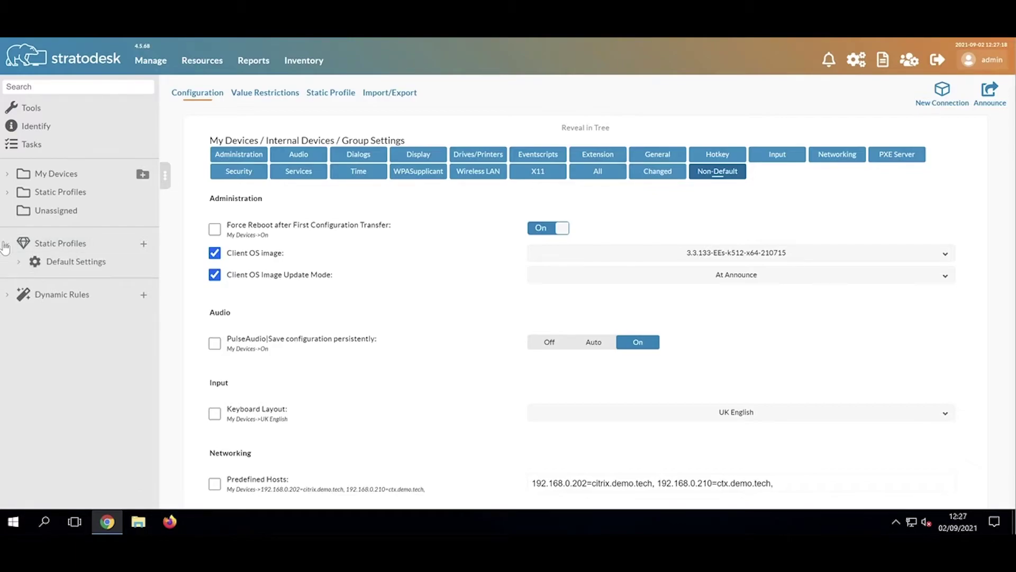
pyautogui.click(58, 267)
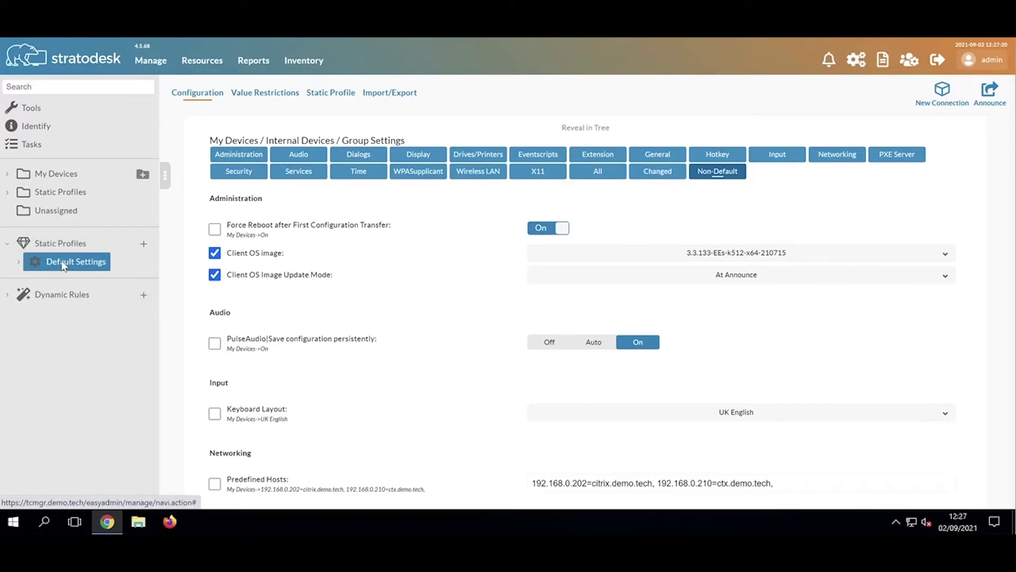
pyautogui.click(18, 265)
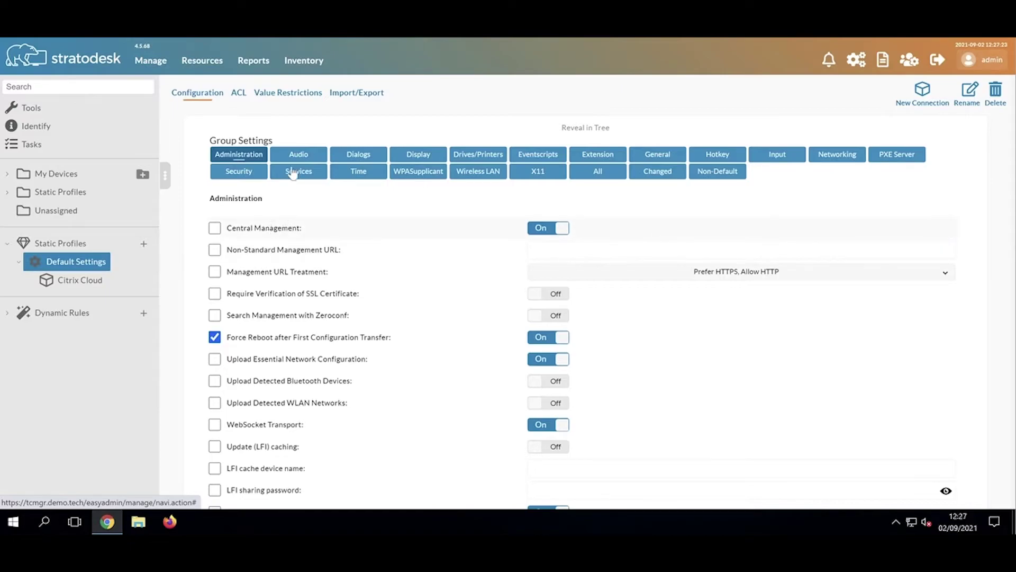
pyautogui.click(656, 172)
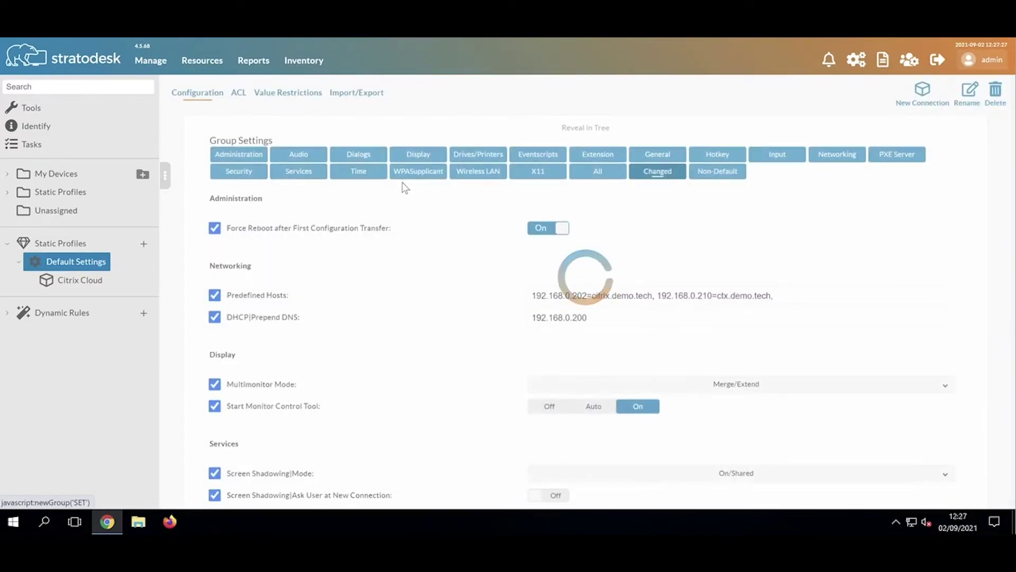
pyautogui.scroll(-3, 347, 349)
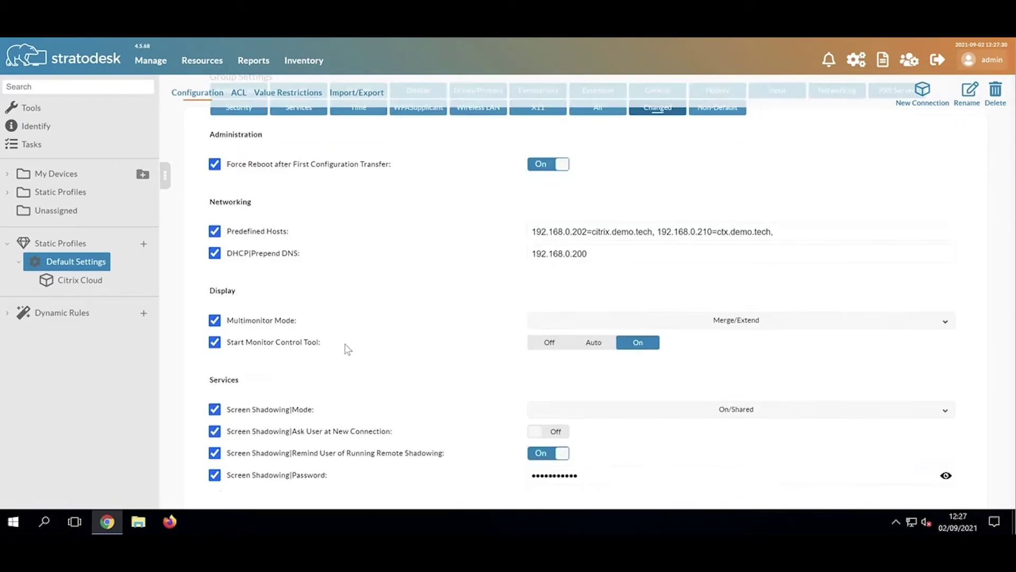
pyautogui.scroll(3, 346, 350)
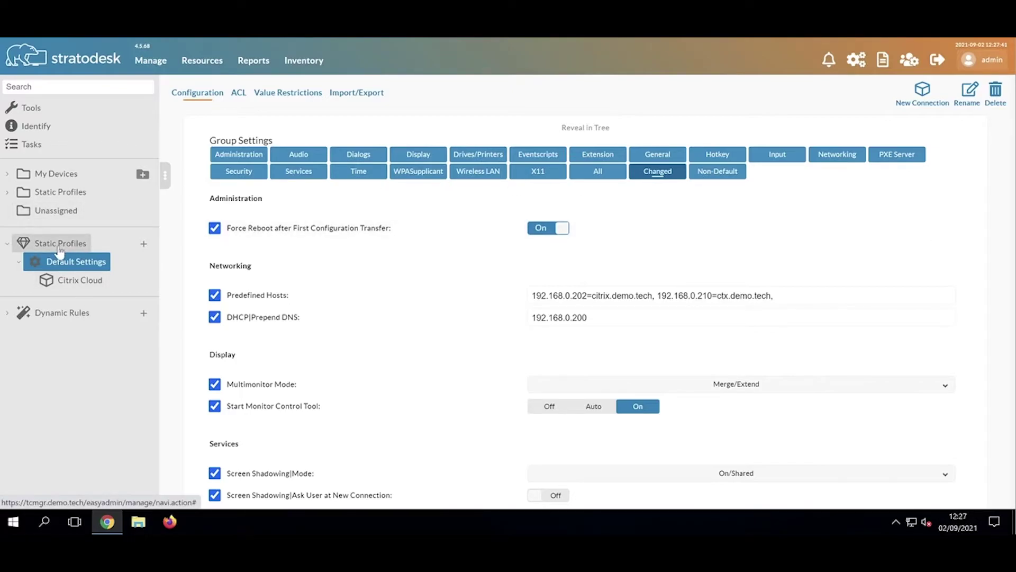
# Filter Static Profiles Group Settings by Changed, then Non-Default, finding both lists empty.
pyautogui.click(61, 193)
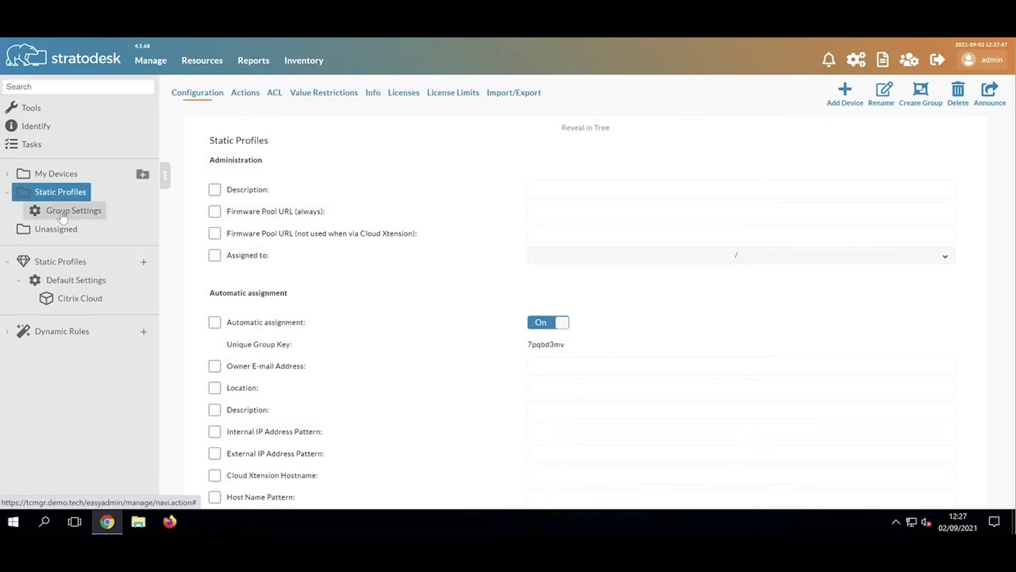
pyautogui.click(66, 210)
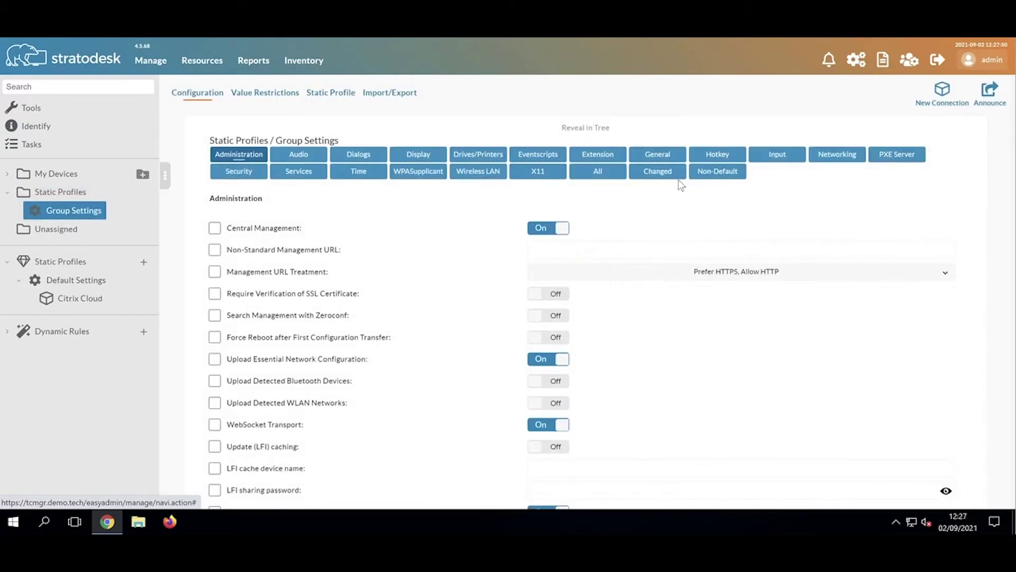
pyautogui.click(655, 175)
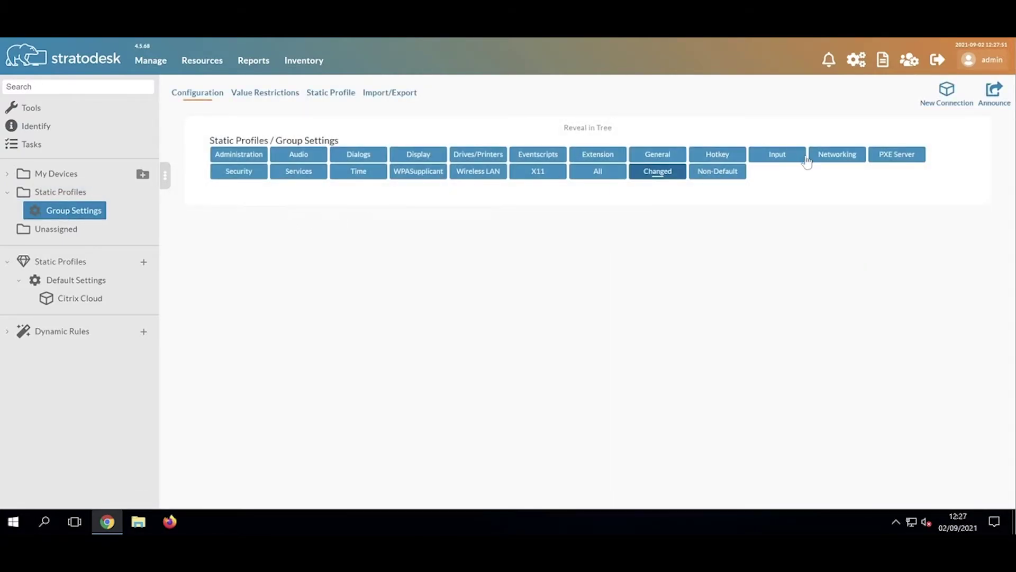
pyautogui.click(735, 174)
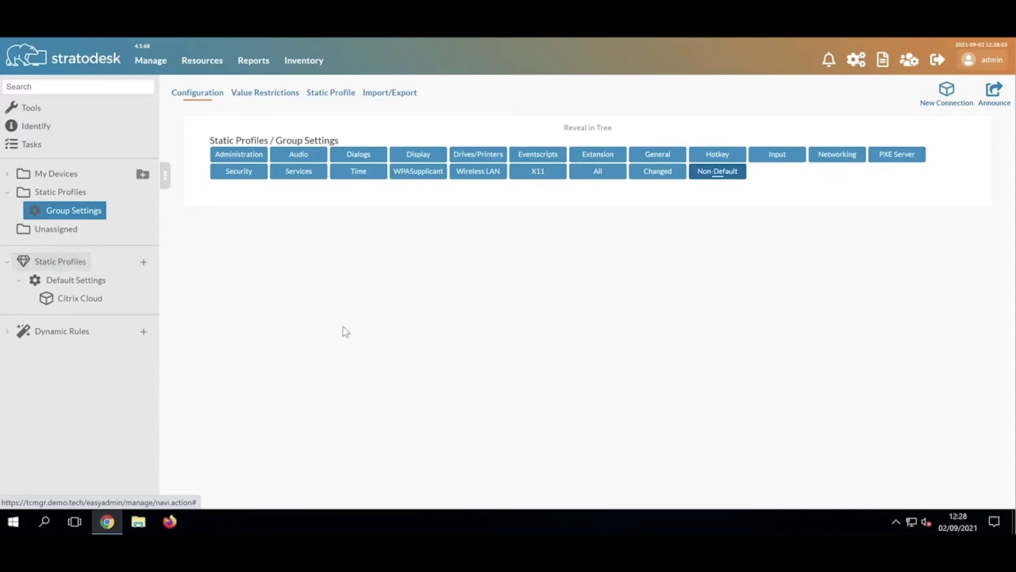
# Add the Default Settings static profile to the group and check its non-default values, including DNS 192.168.0.200.
pyautogui.click(328, 96)
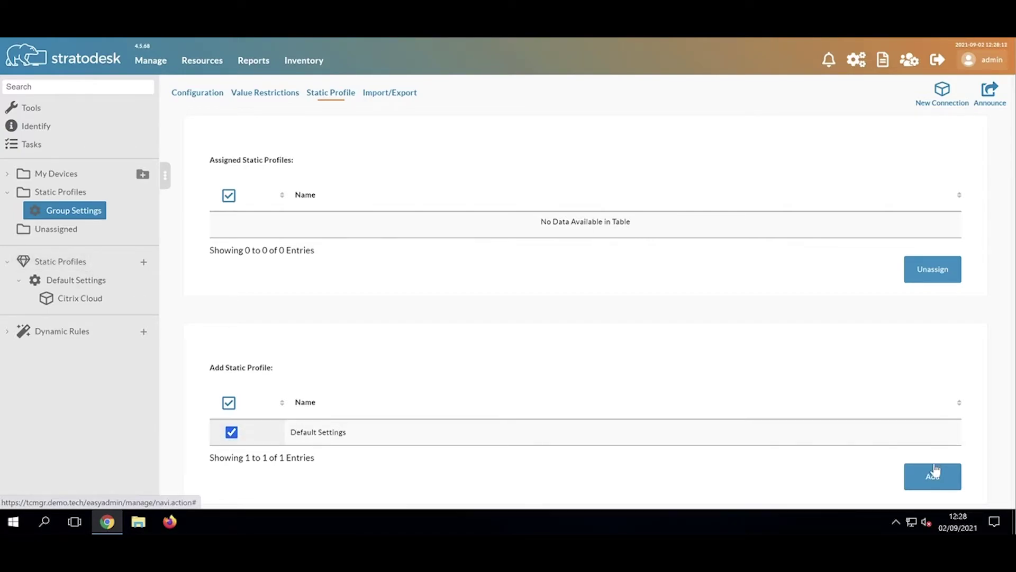
pyautogui.click(933, 483)
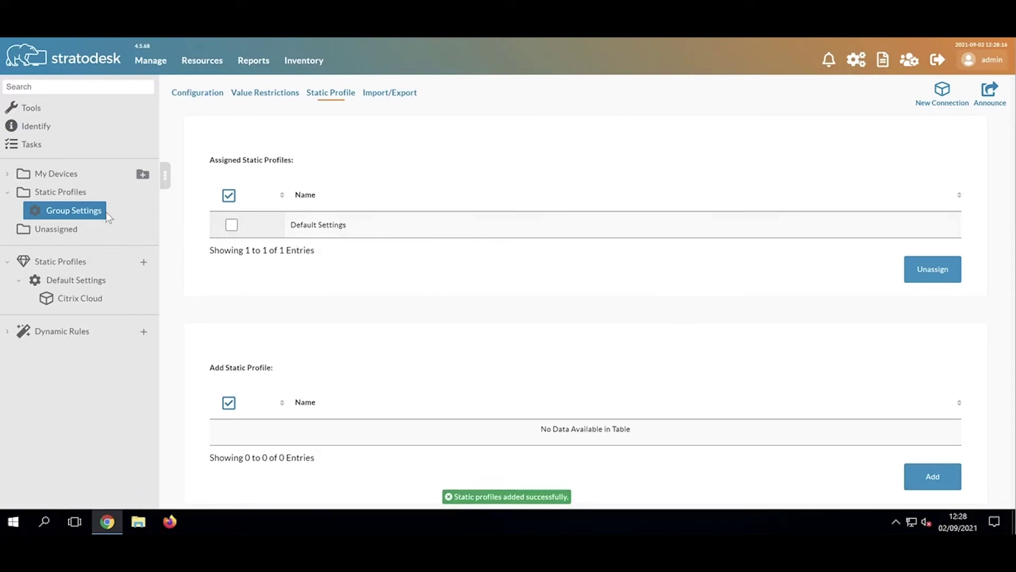
pyautogui.click(88, 217)
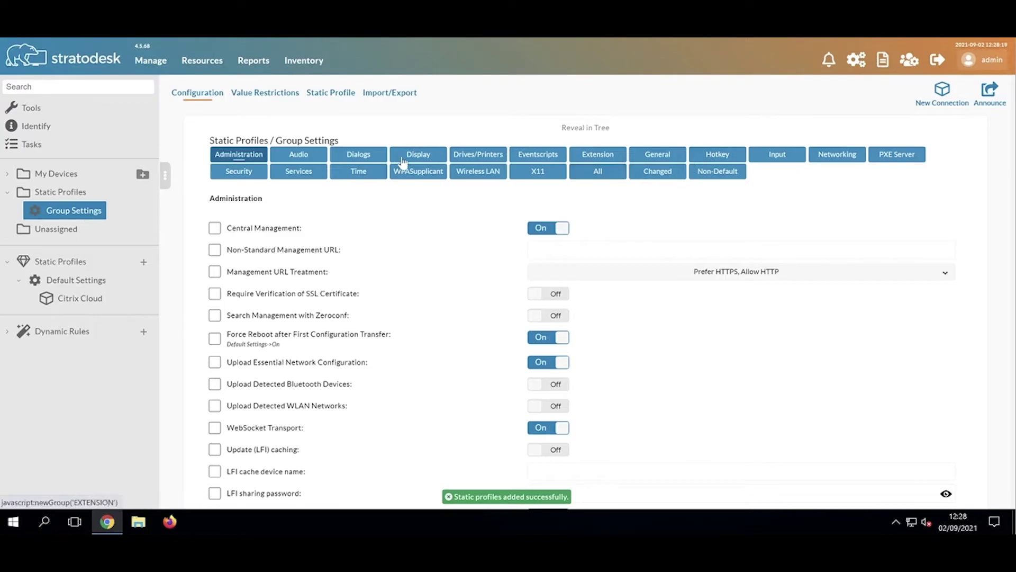
pyautogui.click(715, 173)
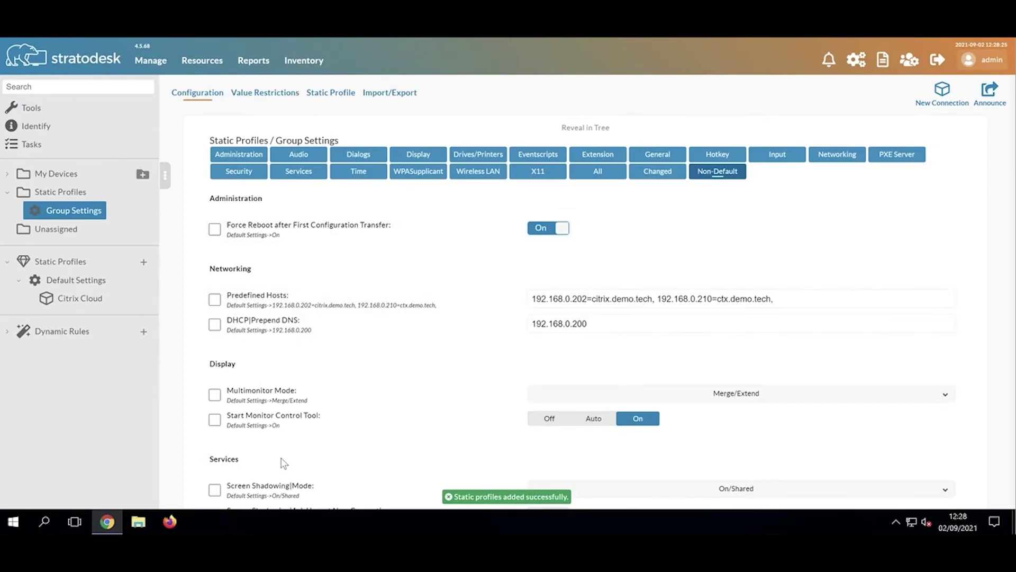
pyautogui.scroll(-2, 368, 440)
pyautogui.scroll(2, 368, 440)
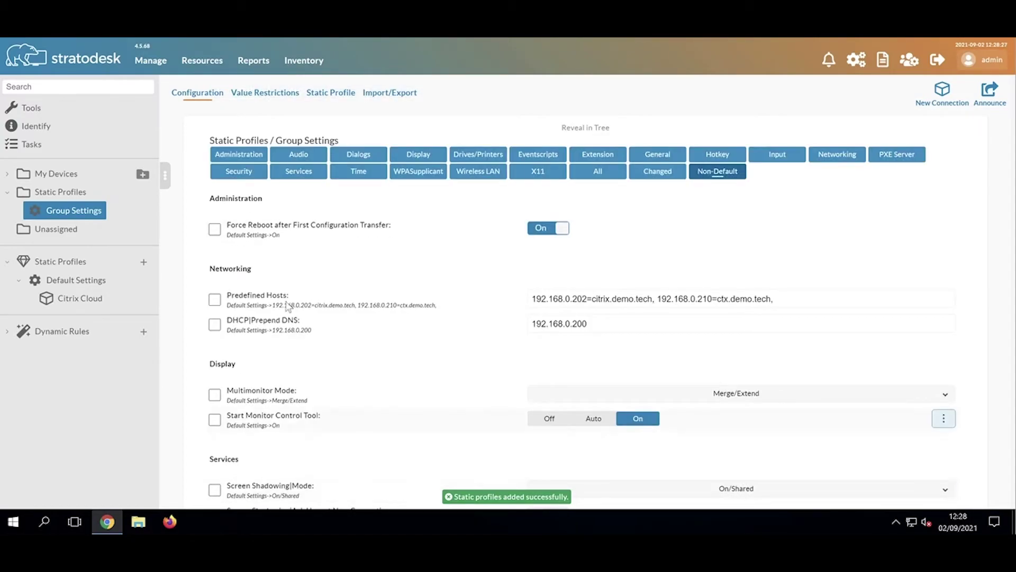
# Create a new subgroup named UK under Static Profiles.
pyautogui.click(60, 193)
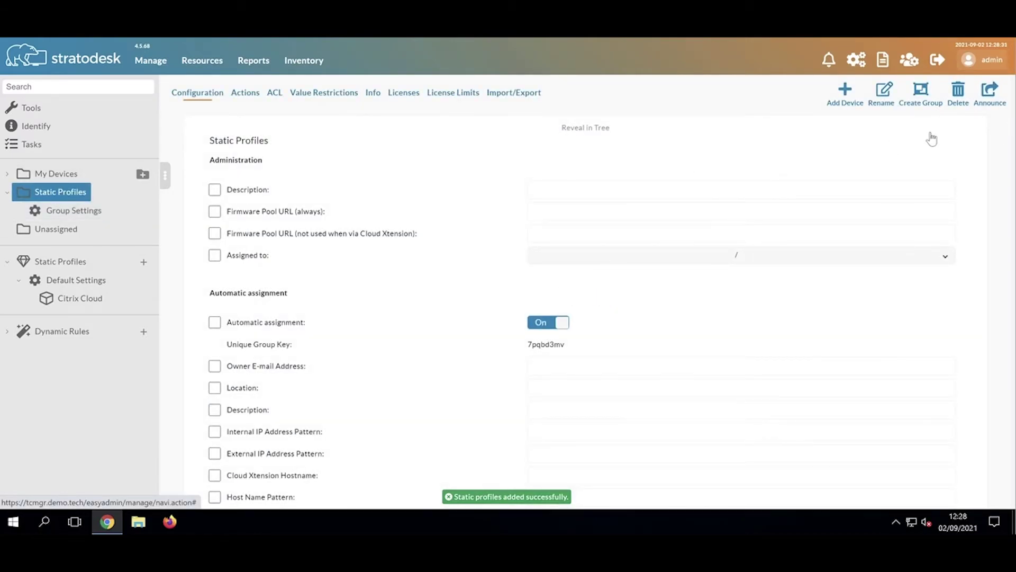
pyautogui.click(924, 96)
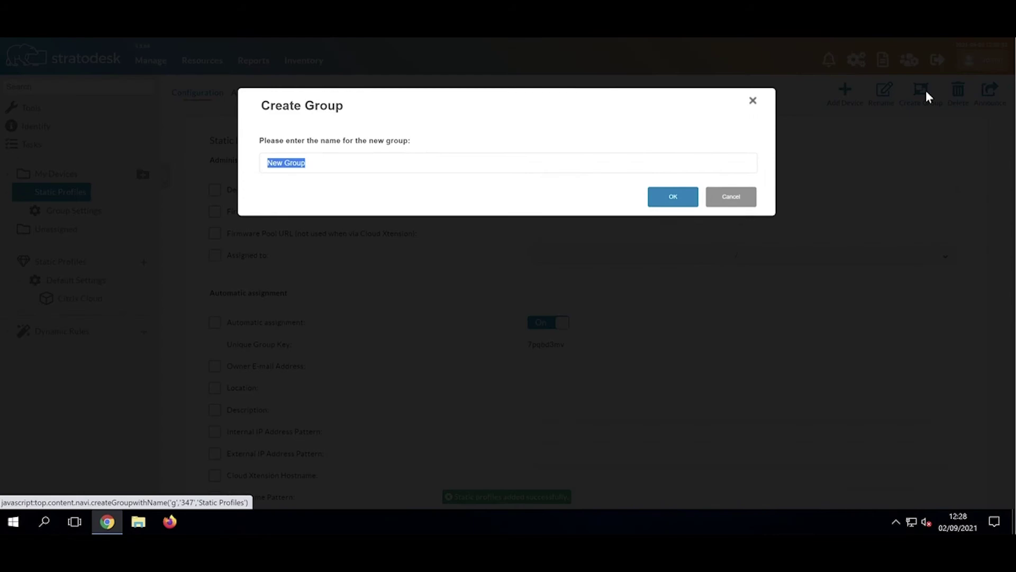
pyautogui.write('UK')
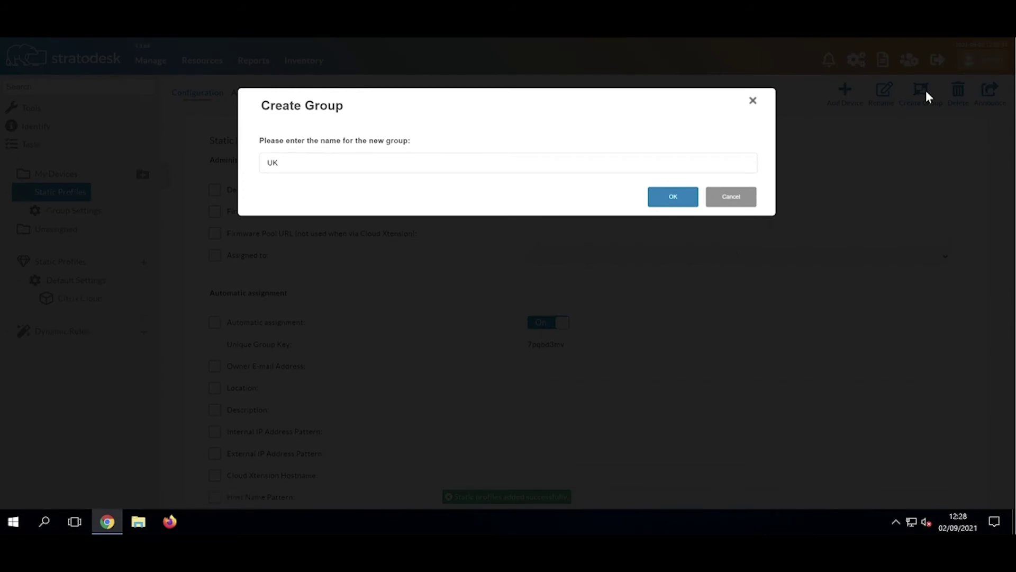
pyautogui.click(676, 194)
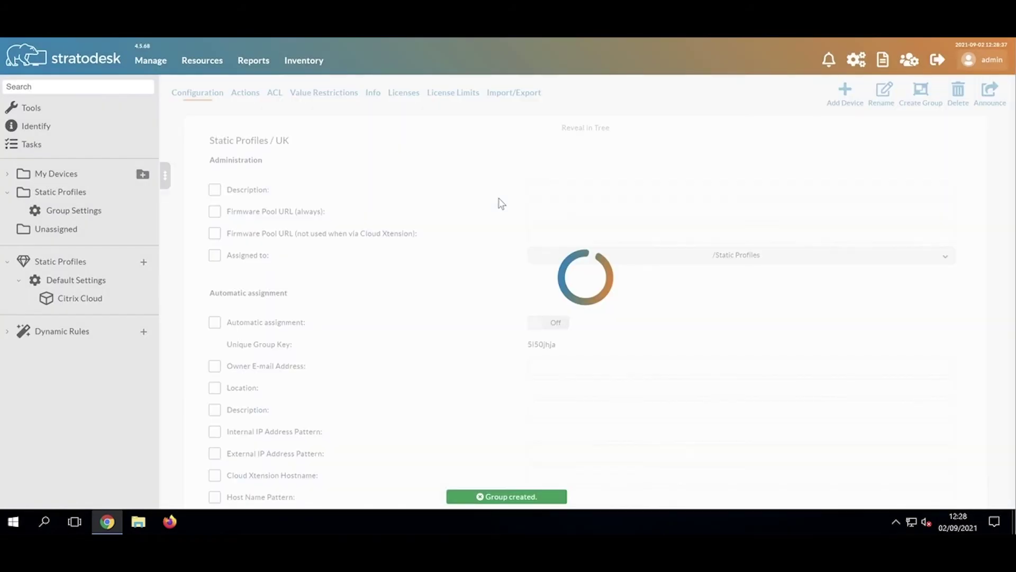
# Show the UK group's non-default settings, inheriting prepend DNS 192.168.0.200.
pyautogui.click(53, 228)
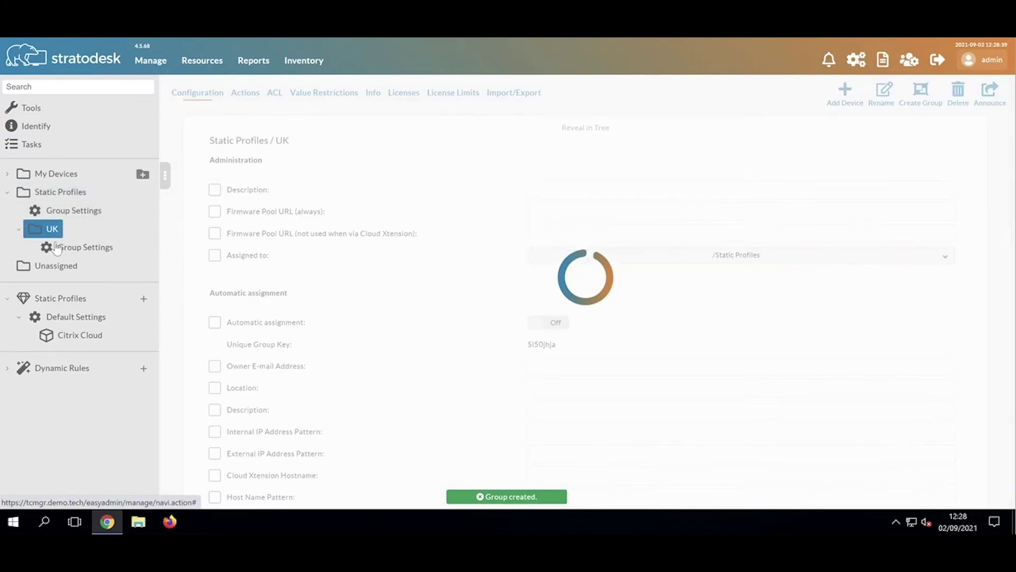
pyautogui.click(84, 247)
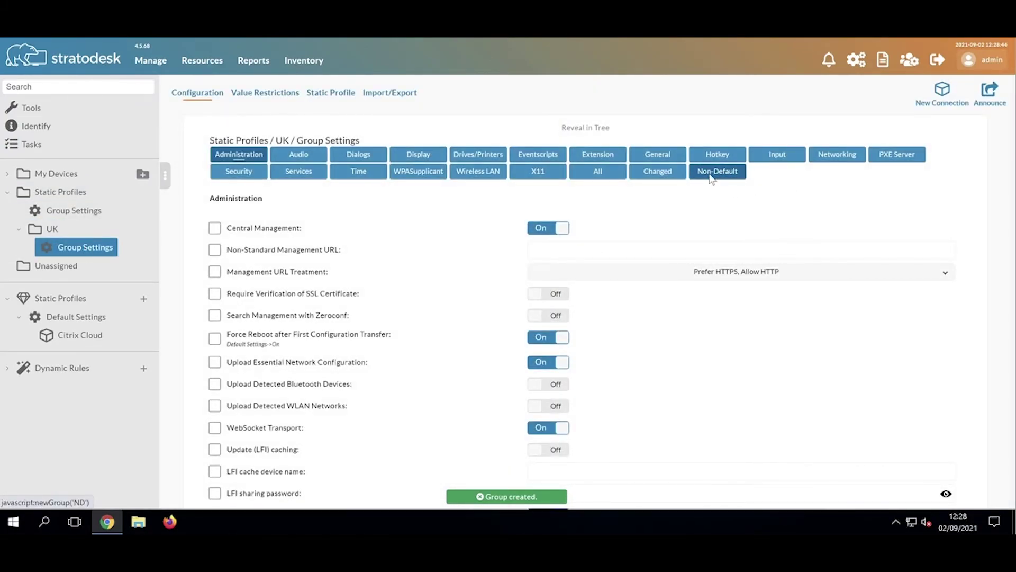
pyautogui.click(715, 172)
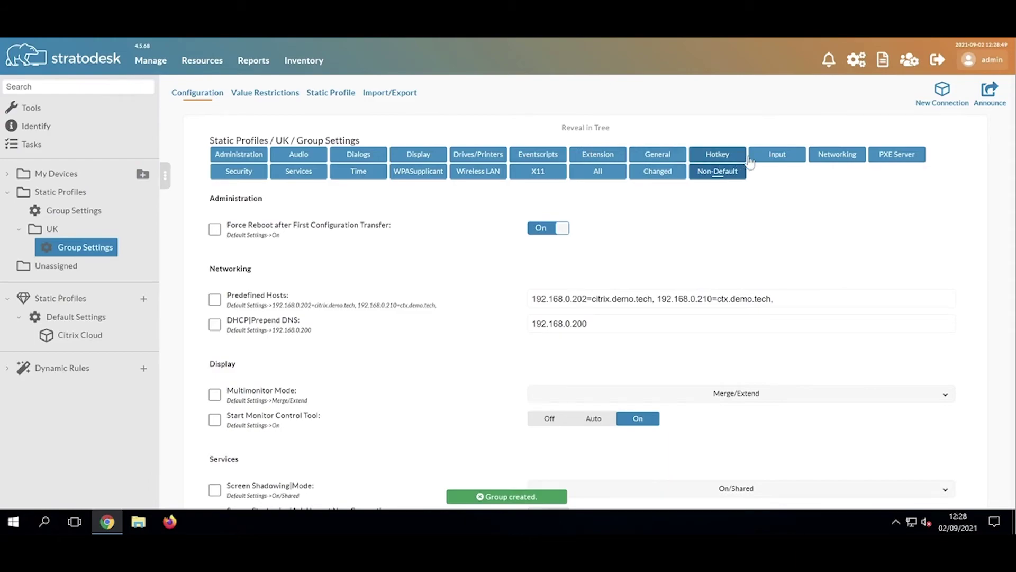
# Set the UK group's keyboard layout to UK English.
pyautogui.click(789, 158)
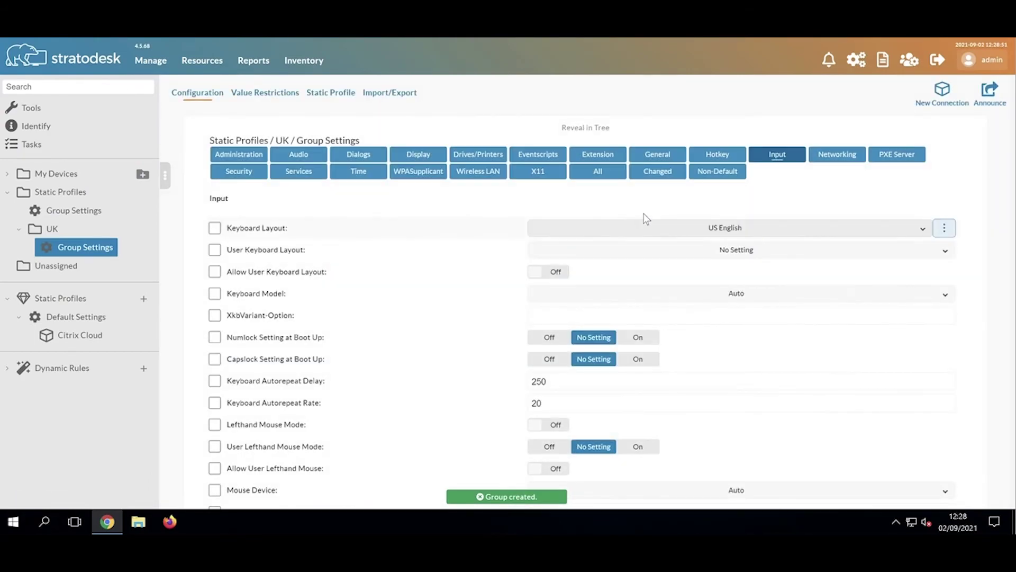
pyautogui.click(638, 230)
pyautogui.write('uk')
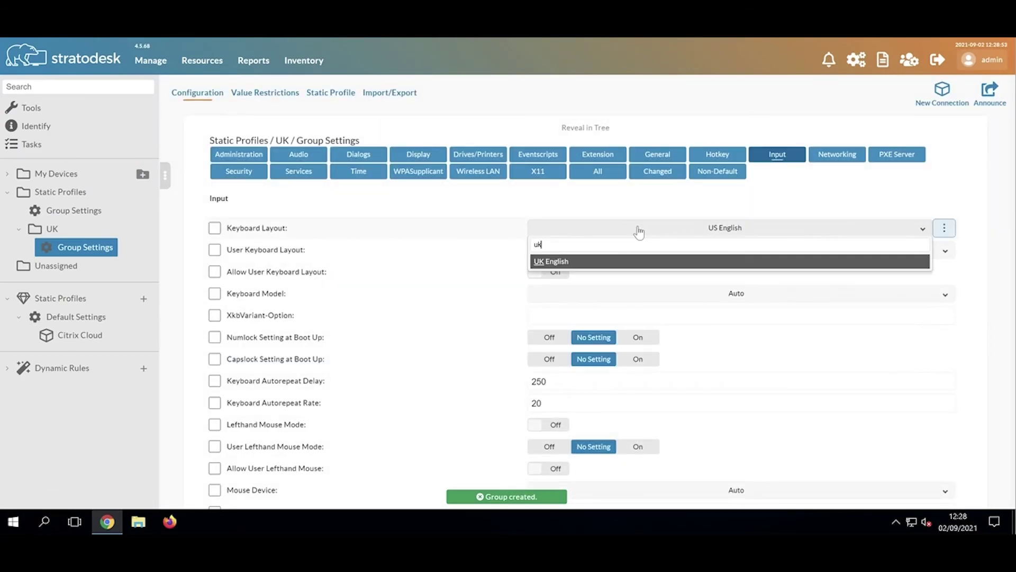
pyautogui.click(621, 262)
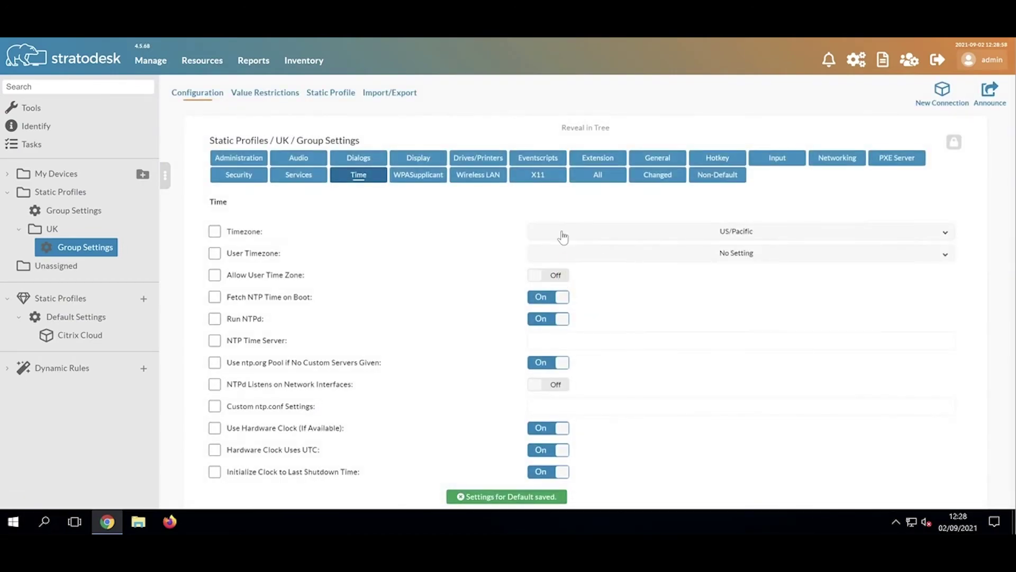
# Set the UK group's timezone to Europe/London and review its non-default settings.
pyautogui.click(563, 233)
pyautogui.write('lond')
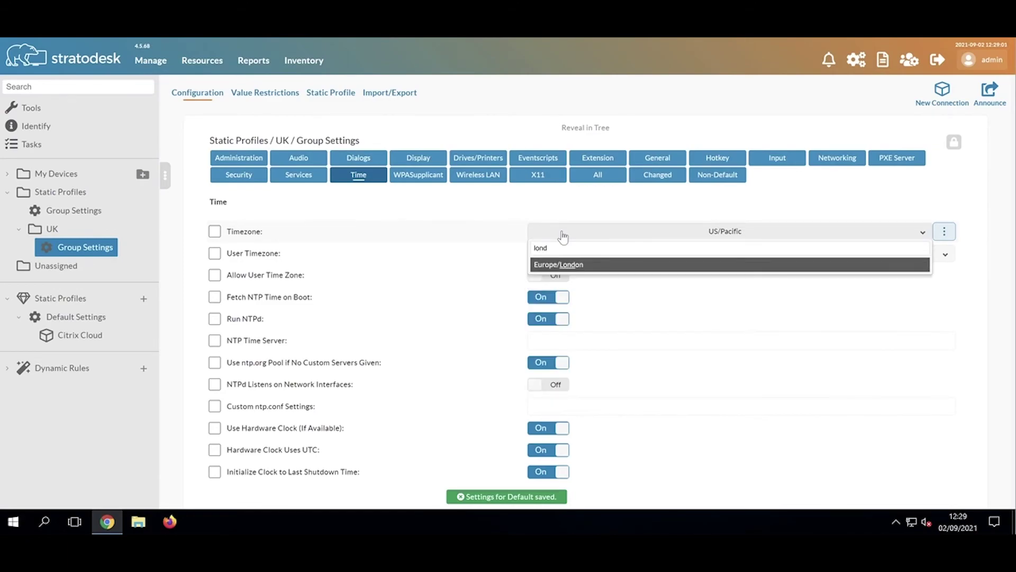
pyautogui.click(566, 265)
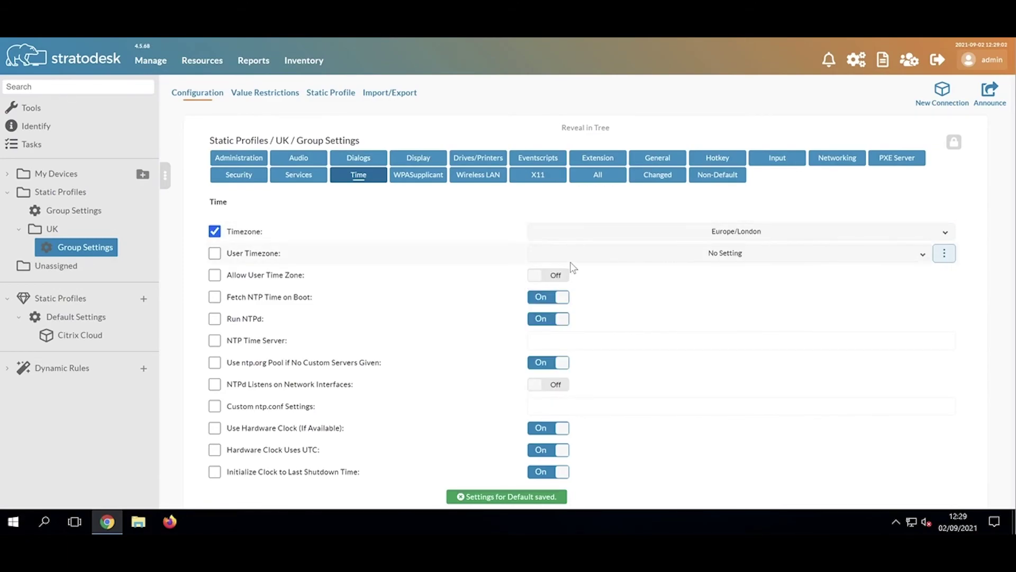
pyautogui.click(709, 175)
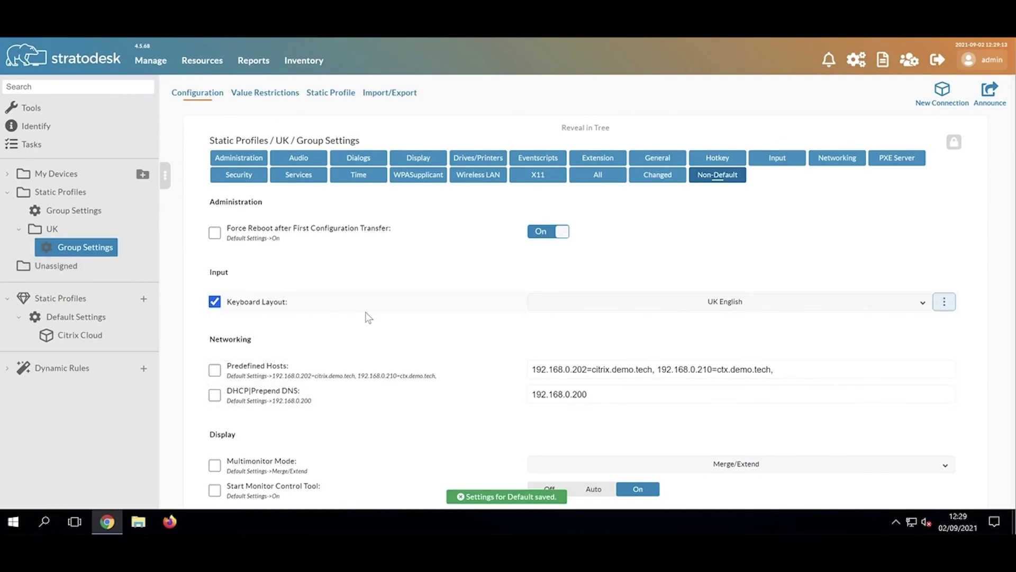
pyautogui.scroll(-4, 368, 318)
pyautogui.scroll(4, 368, 318)
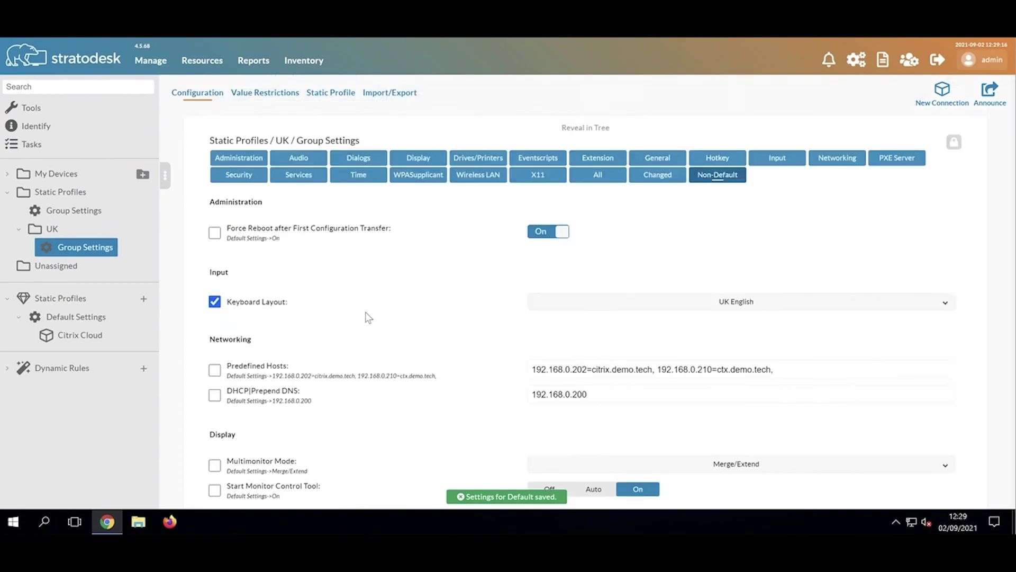